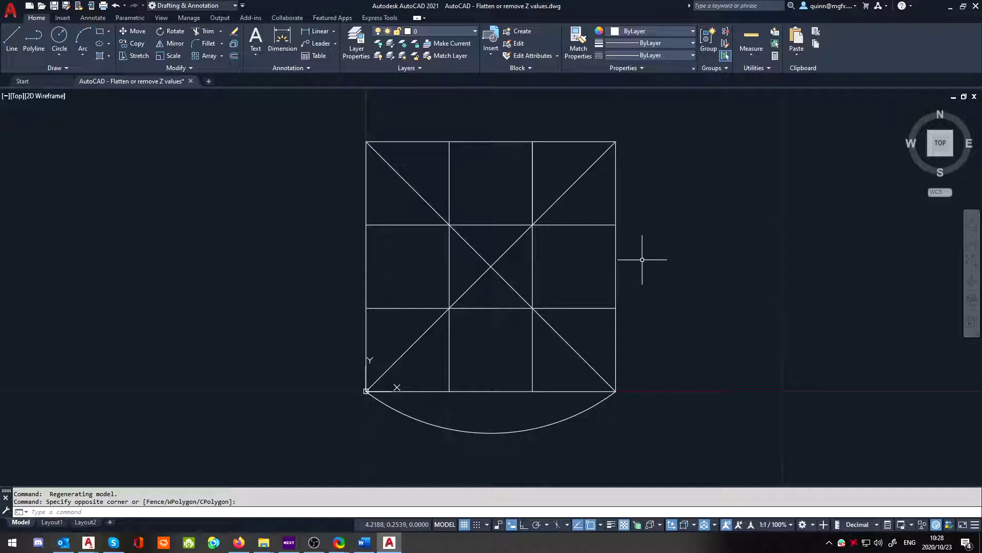
{"action": "left_click", "coordinate": [222, 57]}
{"action": "left_click", "coordinate": [201, 107]}
{"action": "left_click", "coordinate": [568, 437]}
{"action": "left_click", "coordinate": [554, 445]}
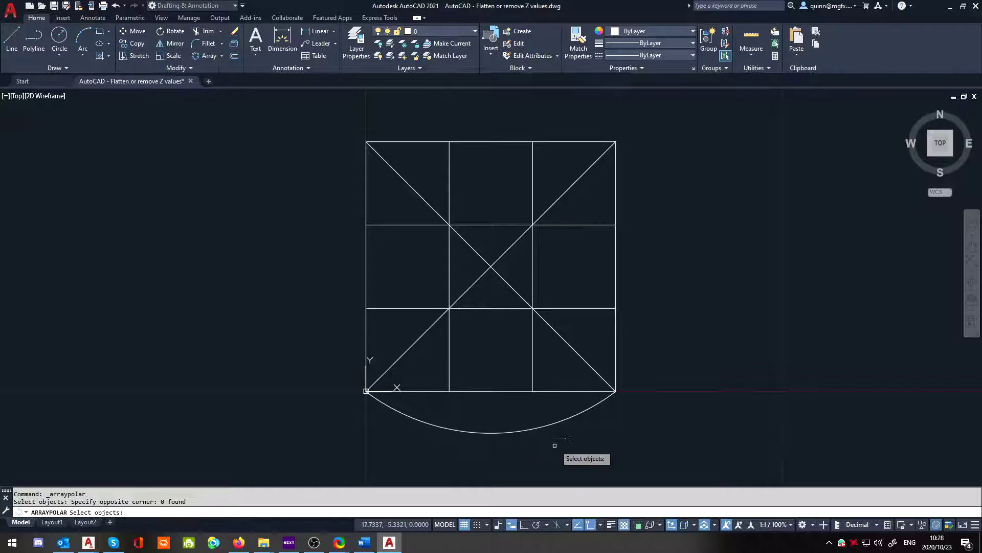
{"action": "left_click", "coordinate": [609, 463]}
{"action": "left_click", "coordinate": [522, 409]}
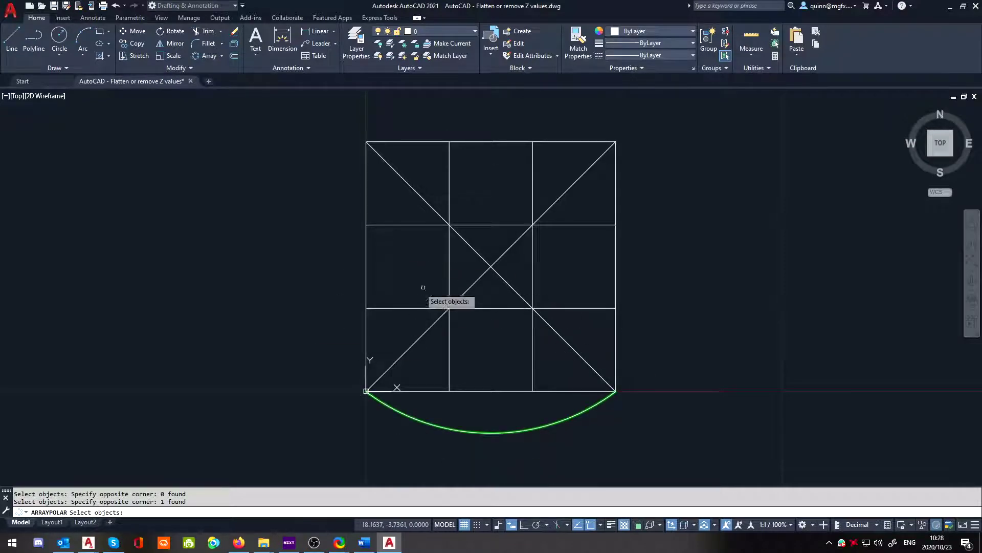
{"action": "key", "text": "Return"}
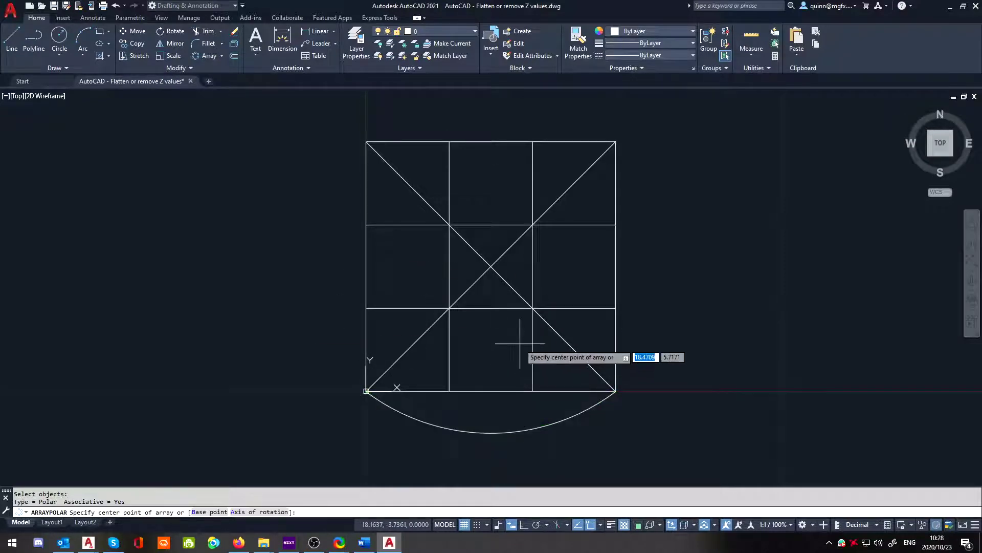
{"action": "right_click", "coordinate": [496, 274], "text": "shift"}
{"action": "left_click", "coordinate": [537, 368]}
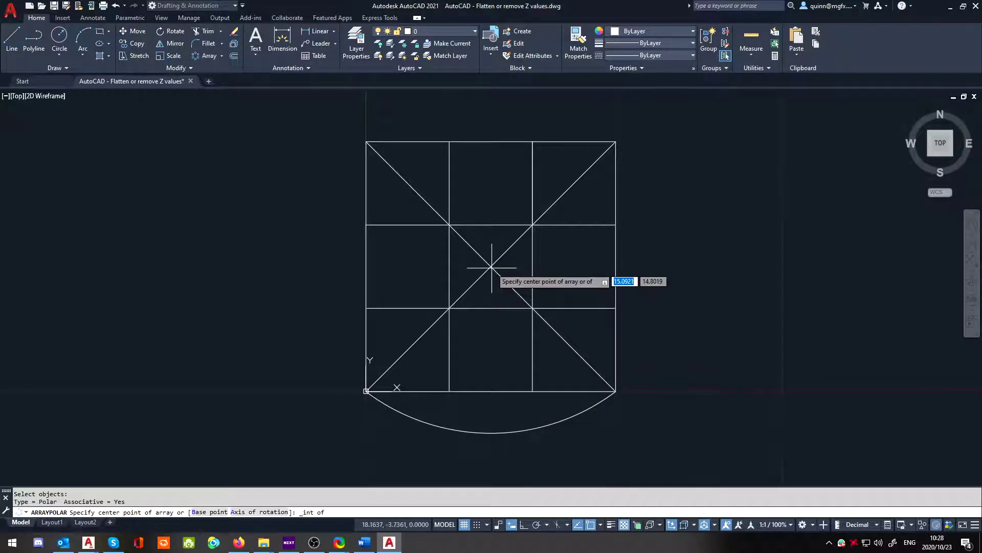
{"action": "scroll", "coordinate": [490, 266], "scroll_direction": "up", "scroll_amount": 2}
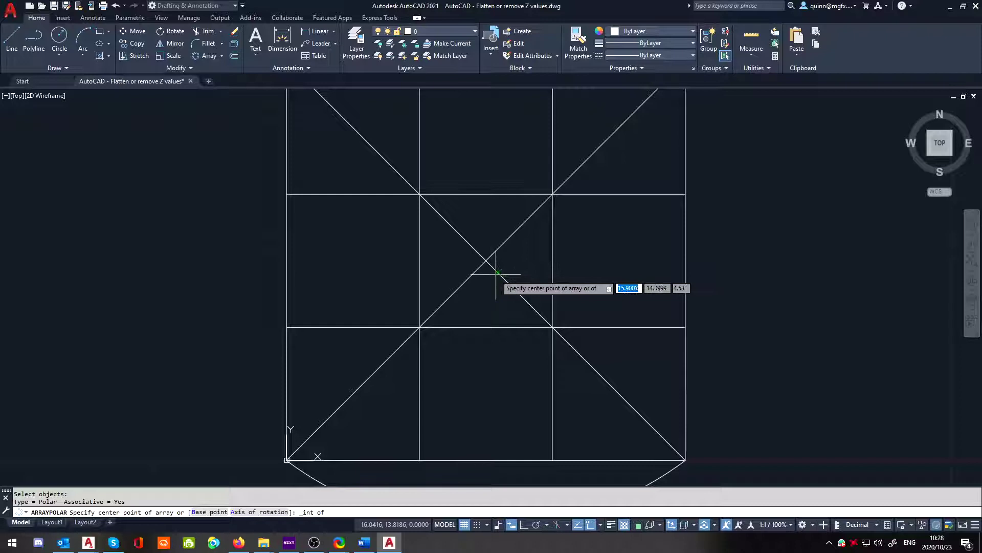
{"action": "right_click", "coordinate": [496, 274], "text": "shift"}
{"action": "left_click", "coordinate": [543, 379]}
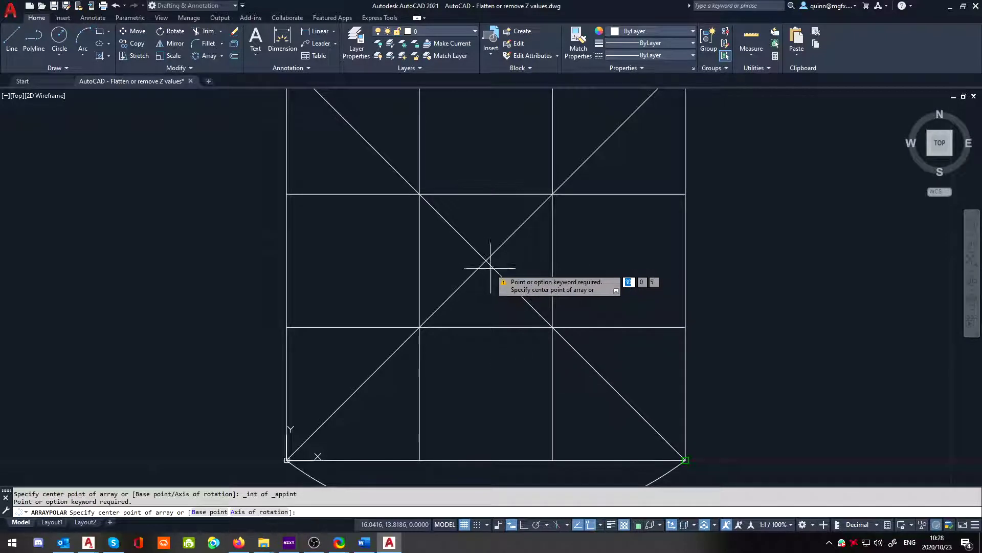
{"action": "right_click", "coordinate": [488, 261], "text": "shift"}
{"action": "left_click", "coordinate": [532, 373]}
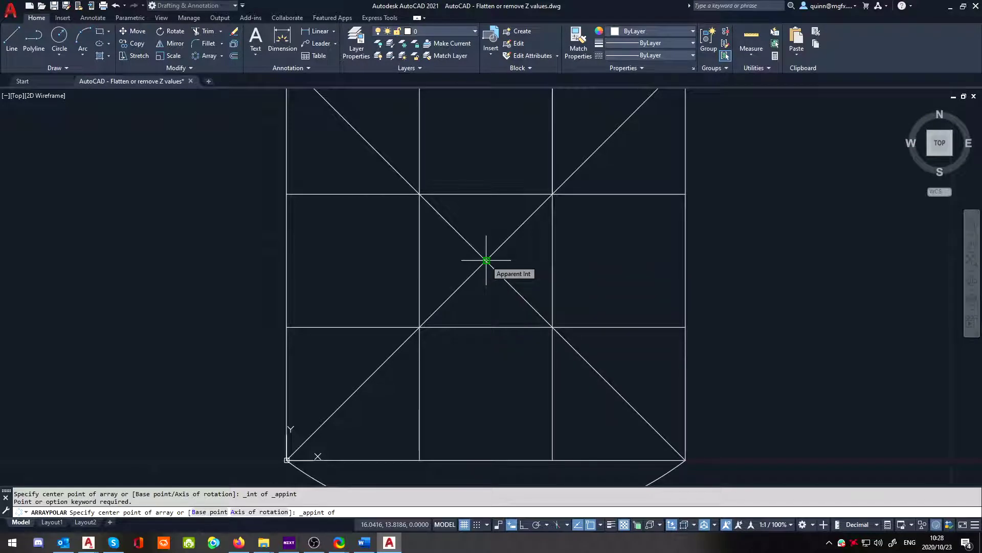
{"action": "scroll", "coordinate": [491, 281], "scroll_direction": "down", "scroll_amount": 4}
{"action": "key", "text": "Escape"}
{"action": "scroll", "coordinate": [502, 301], "scroll_direction": "up", "scroll_amount": 2}
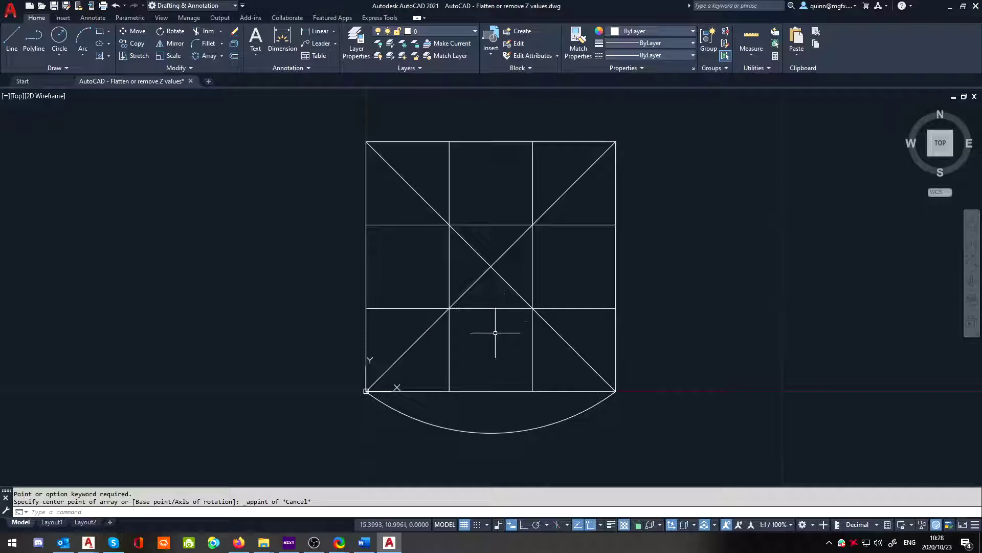
{"action": "mouse_move", "coordinate": [500, 333]}
{"action": "middle_mouse_down", "text": "shift"}
{"action": "mouse_move", "coordinate": [537, 313]}
{"action": "mouse_move", "coordinate": [557, 287]}
{"action": "mouse_move", "coordinate": [600, 193]}
{"action": "mouse_move", "coordinate": [640, 171]}
{"action": "mouse_move", "coordinate": [682, 173]}
{"action": "mouse_move", "coordinate": [621, 202]}
{"action": "mouse_move", "coordinate": [458, 205]}
{"action": "mouse_move", "coordinate": [384, 164]}
{"action": "mouse_move", "coordinate": [340, 185]}
{"action": "mouse_move", "coordinate": [335, 212]}
{"action": "mouse_move", "coordinate": [414, 213]}
{"action": "mouse_move", "coordinate": [449, 184]}
{"action": "mouse_move", "coordinate": [519, 195]}
{"action": "mouse_move", "coordinate": [624, 268]}
{"action": "mouse_move", "coordinate": [601, 279]}
{"action": "mouse_move", "coordinate": [494, 236]}
{"action": "mouse_move", "coordinate": [532, 228]}
{"action": "mouse_move", "coordinate": [568, 241]}
{"action": "mouse_move", "coordinate": [516, 234]}
{"action": "mouse_move", "coordinate": [455, 181]}
{"action": "mouse_move", "coordinate": [517, 222]}
{"action": "mouse_move", "coordinate": [577, 221]}
{"action": "mouse_move", "coordinate": [545, 299]}
{"action": "mouse_move", "coordinate": [489, 317]}
{"action": "mouse_move", "coordinate": [574, 267]}
{"action": "middle_mouse_up", "text": "shift"}
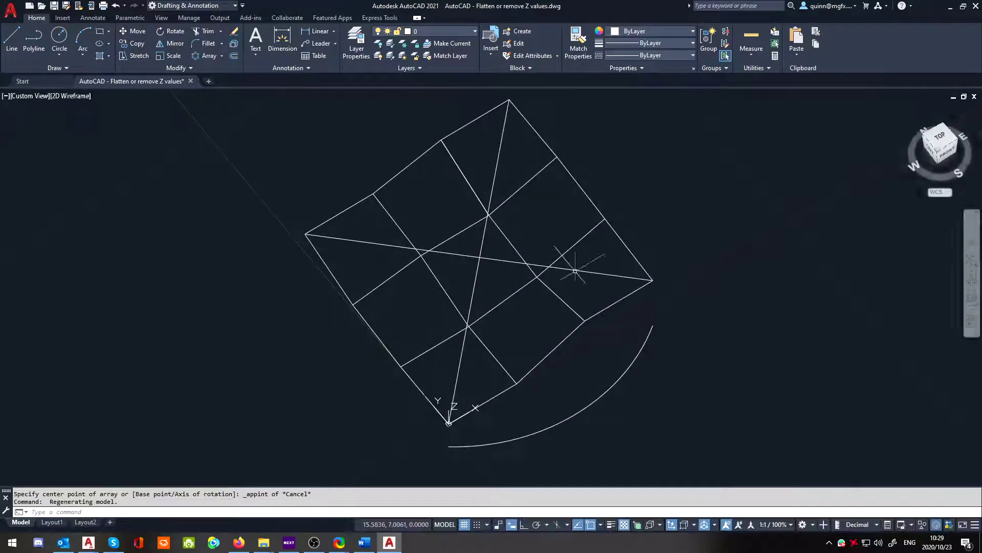
{"action": "left_click", "coordinate": [947, 144]}
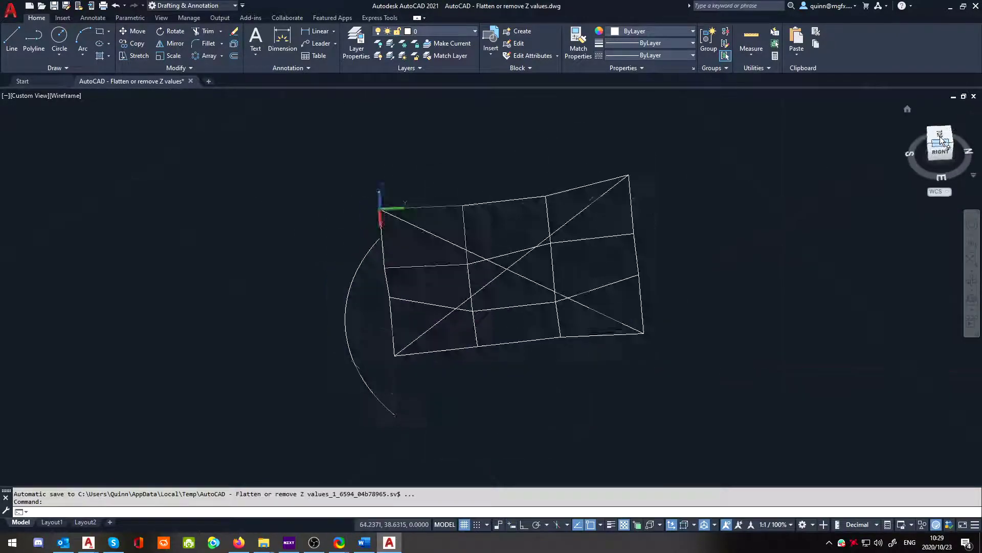
{"action": "left_click", "coordinate": [941, 135]}
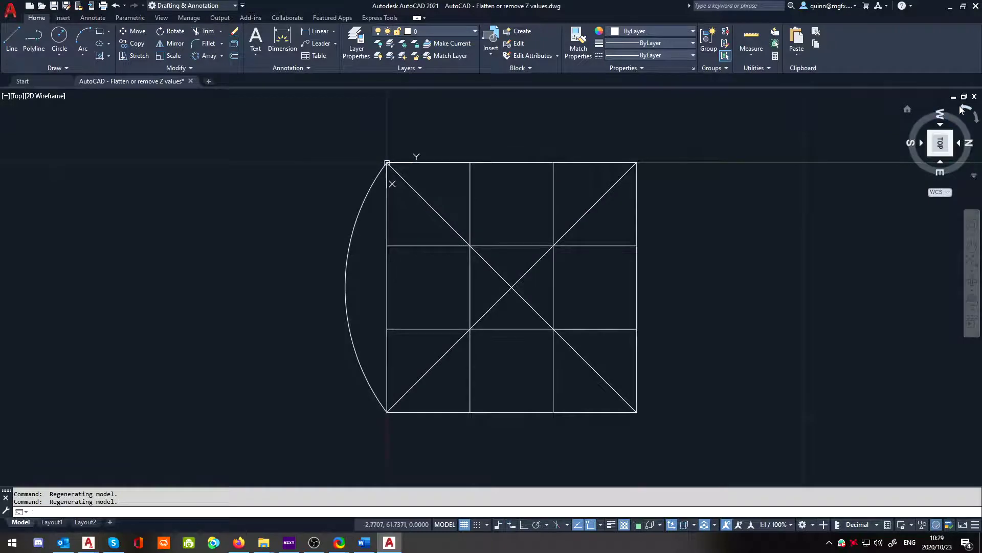
{"action": "left_click_drag", "start_coordinate": [923, 121], "coordinate": [916, 158]}
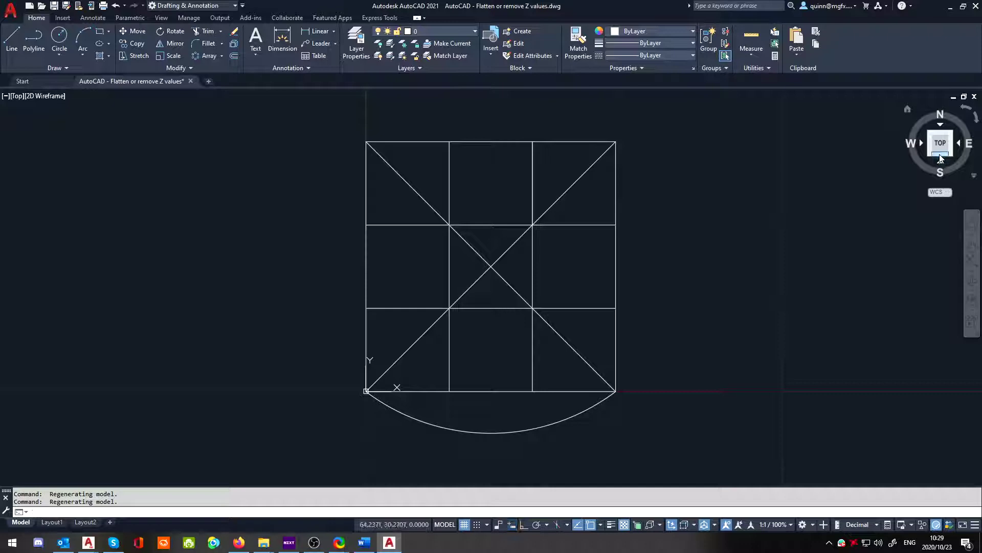
{"action": "left_click", "coordinate": [940, 153]}
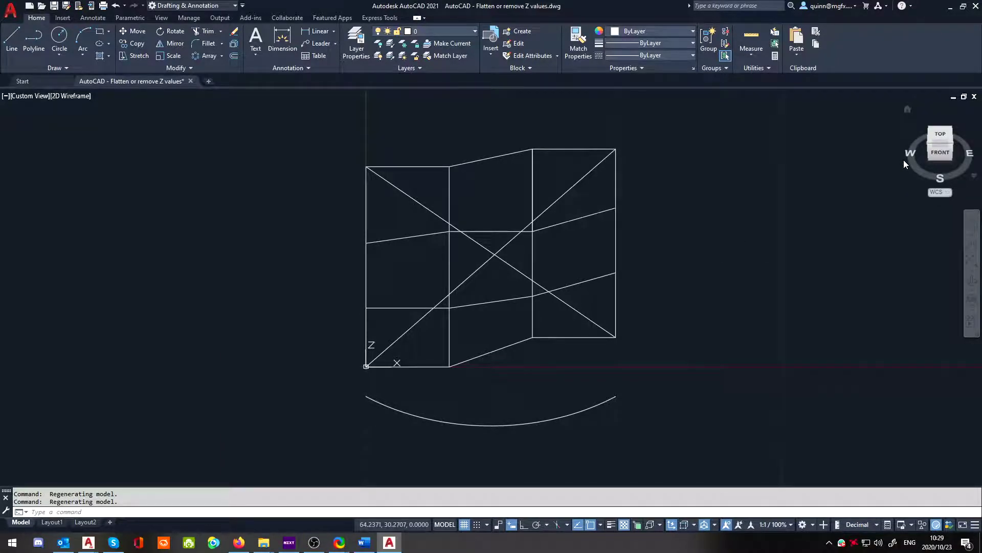
{"action": "left_click", "coordinate": [944, 134]}
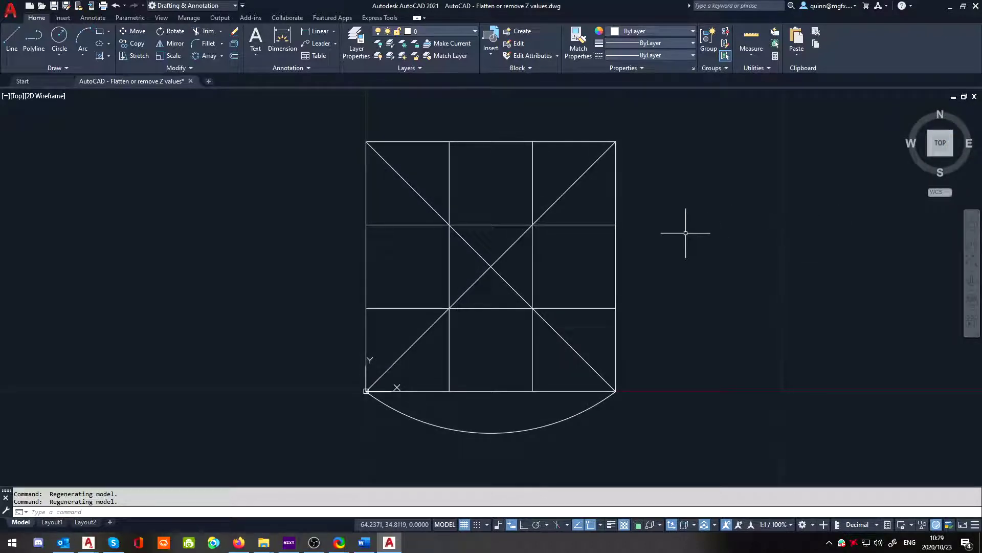
Window-select all 28 grid lines and the arc, show their Properties palette, then deselect
{"action": "left_click", "coordinate": [662, 452]}
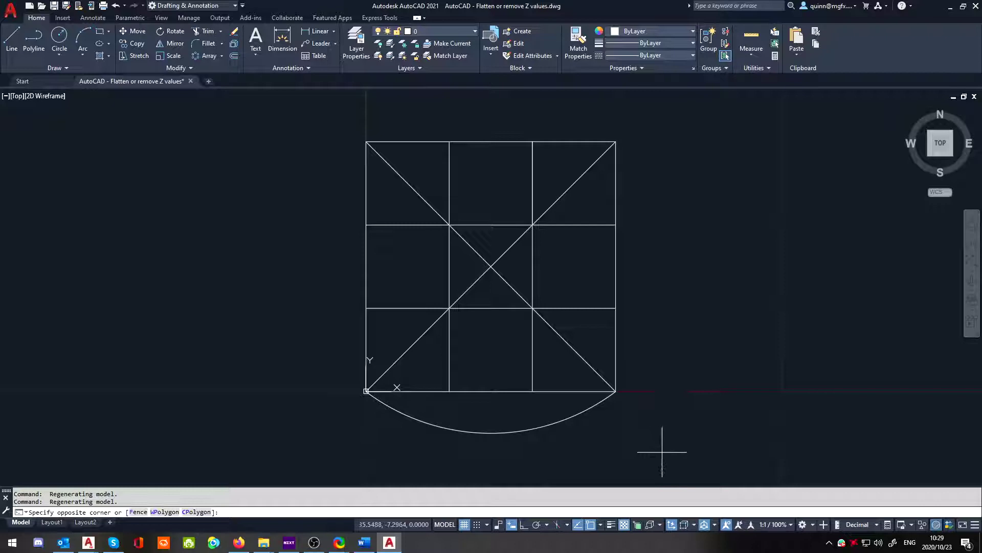
{"action": "left_click", "coordinate": [333, 115]}
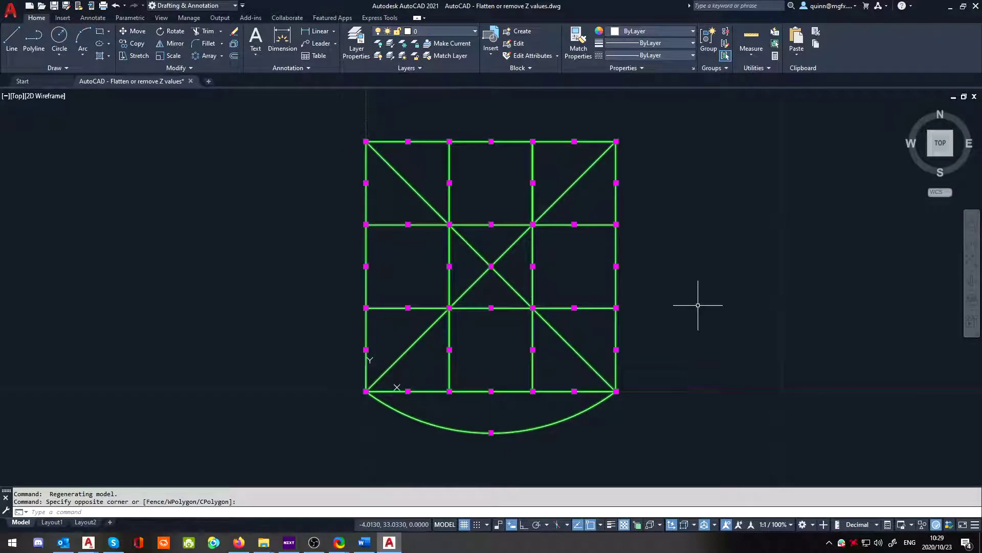
{"action": "right_click", "coordinate": [492, 258]}
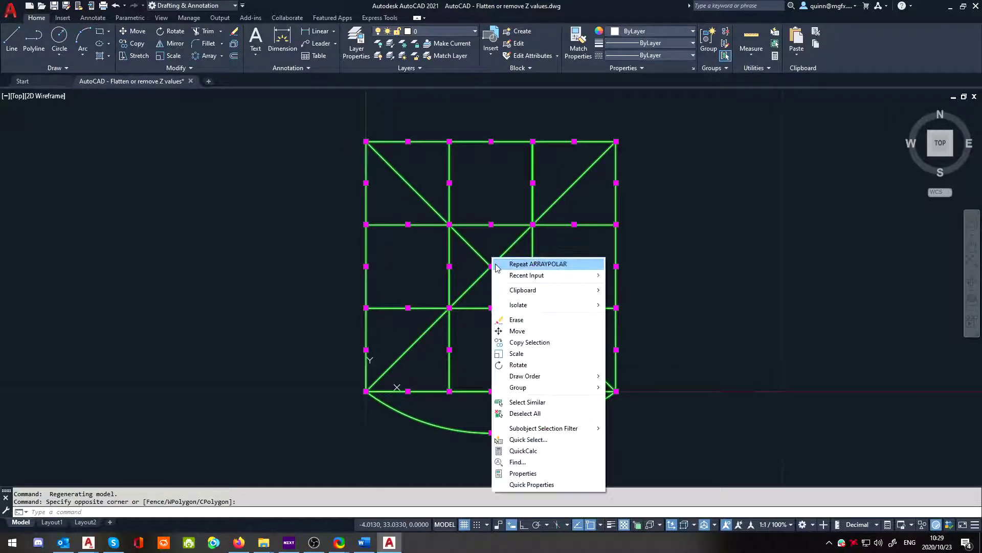
{"action": "left_click", "coordinate": [532, 474]}
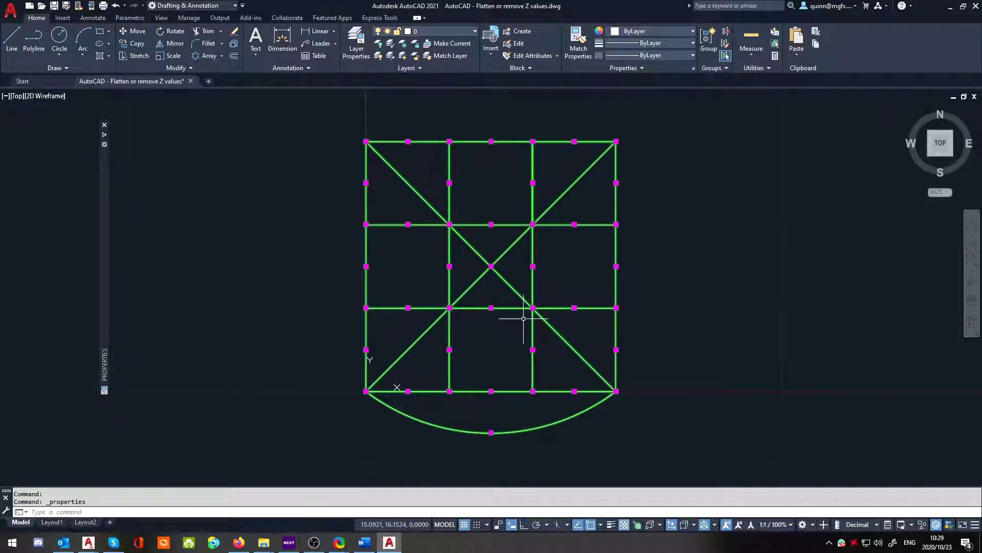
{"action": "mouse_move", "coordinate": [102, 266]}
{"action": "key", "text": "Escape"}
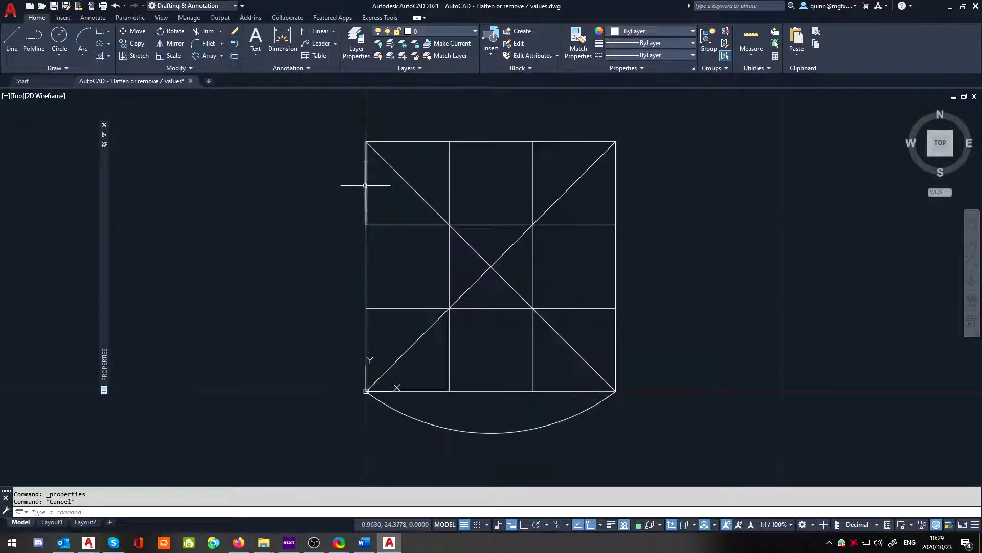
Set Start Z and End Z of the upper-left vertical line to 0 in Properties
{"action": "left_click", "coordinate": [365, 185]}
{"action": "mouse_move", "coordinate": [110, 296]}
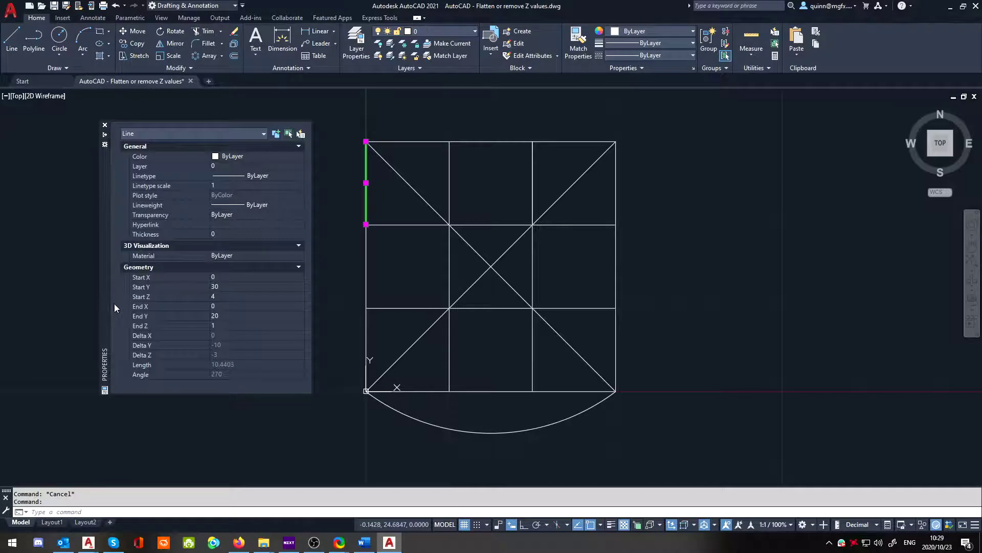
{"action": "left_click", "coordinate": [219, 296]}
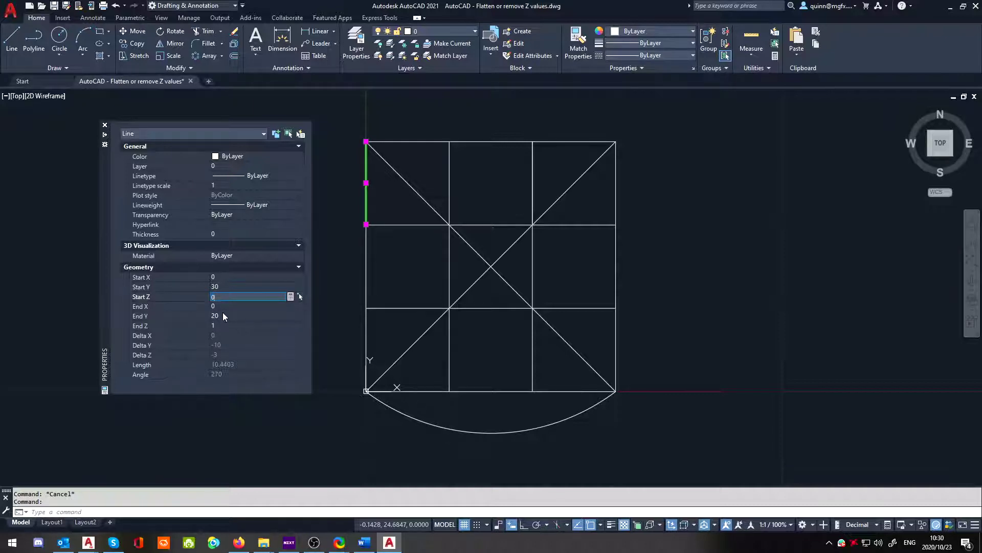
{"action": "type", "text": "0"}
{"action": "key", "text": "Return"}
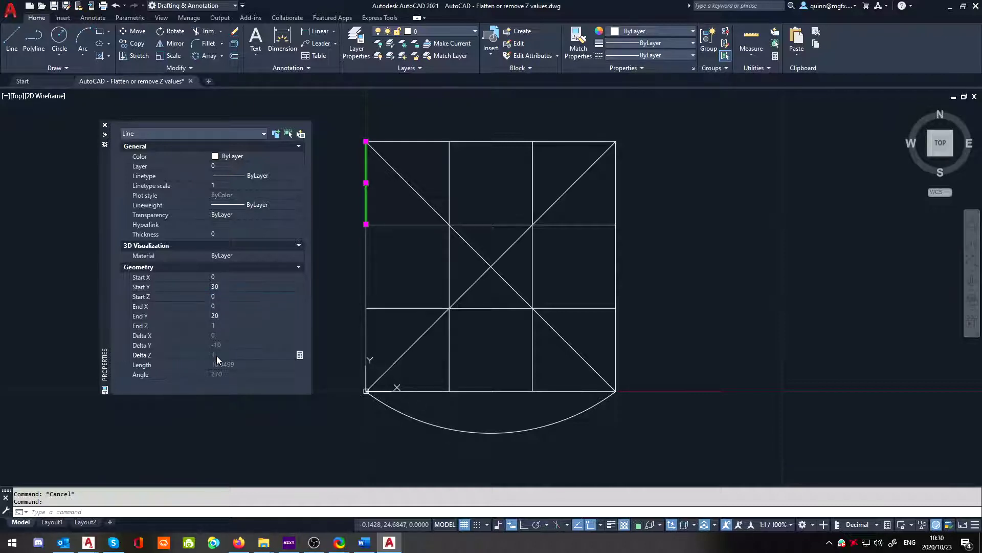
{"action": "left_click", "coordinate": [219, 325]}
{"action": "type", "text": "0"}
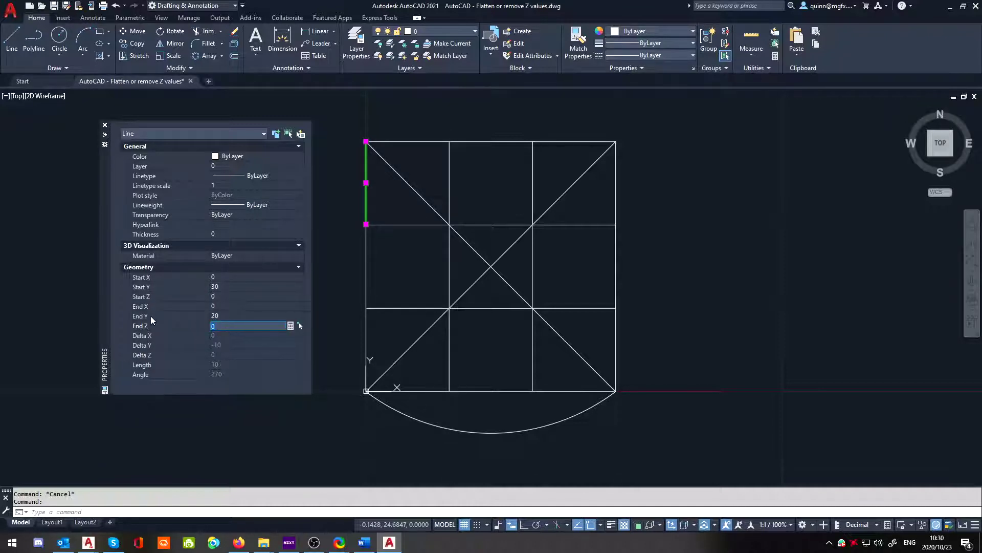
{"action": "left_click", "coordinate": [146, 295]}
{"action": "left_click", "coordinate": [145, 326]}
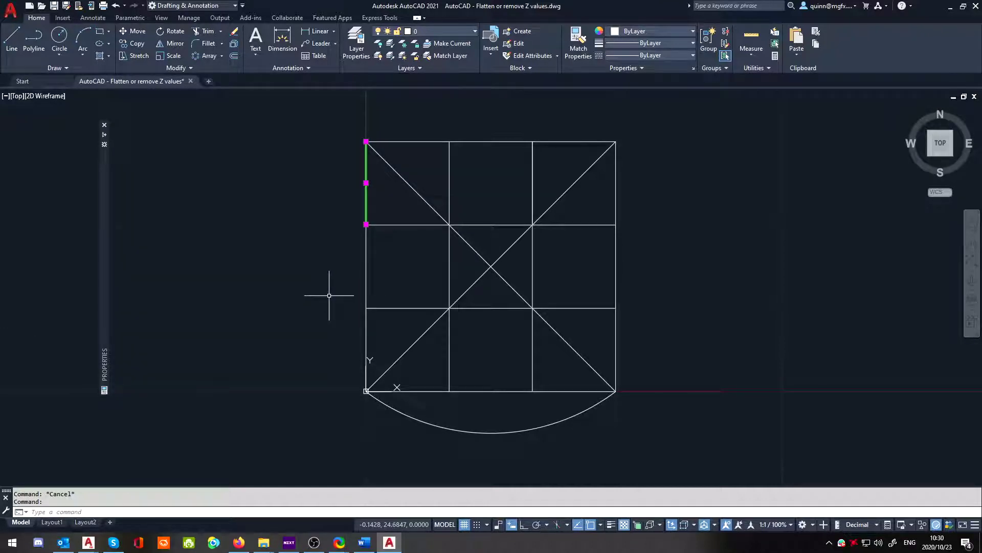
Orbit and zoom the drawing into a tilted 3D view toward the left side
{"action": "left_click", "coordinate": [329, 295]}
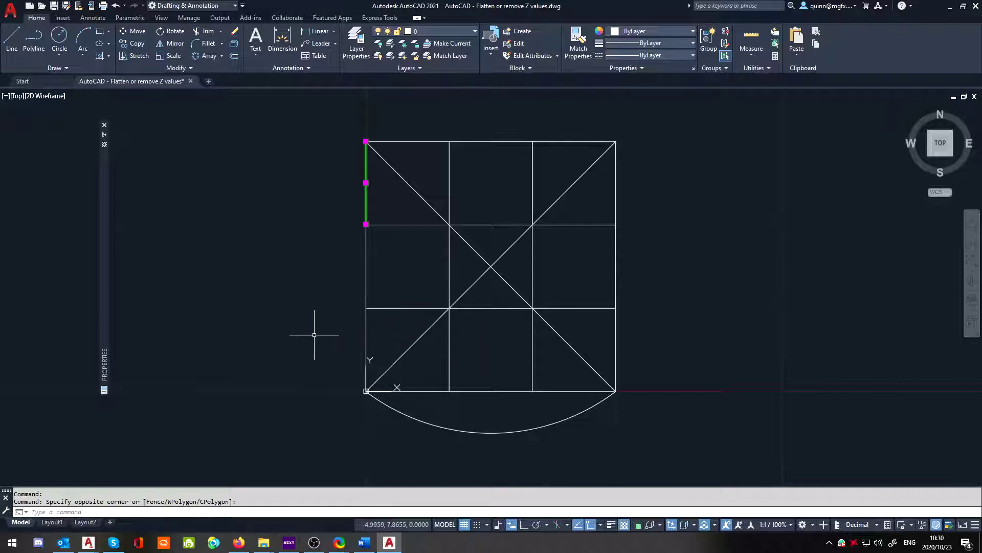
{"action": "mouse_move", "coordinate": [318, 335]}
{"action": "middle_mouse_down", "text": "shift"}
{"action": "mouse_move", "coordinate": [371, 323]}
{"action": "mouse_move", "coordinate": [433, 246]}
{"action": "middle_mouse_up", "text": "shift"}
{"action": "scroll", "coordinate": [404, 205], "scroll_direction": "up", "scroll_amount": 3}
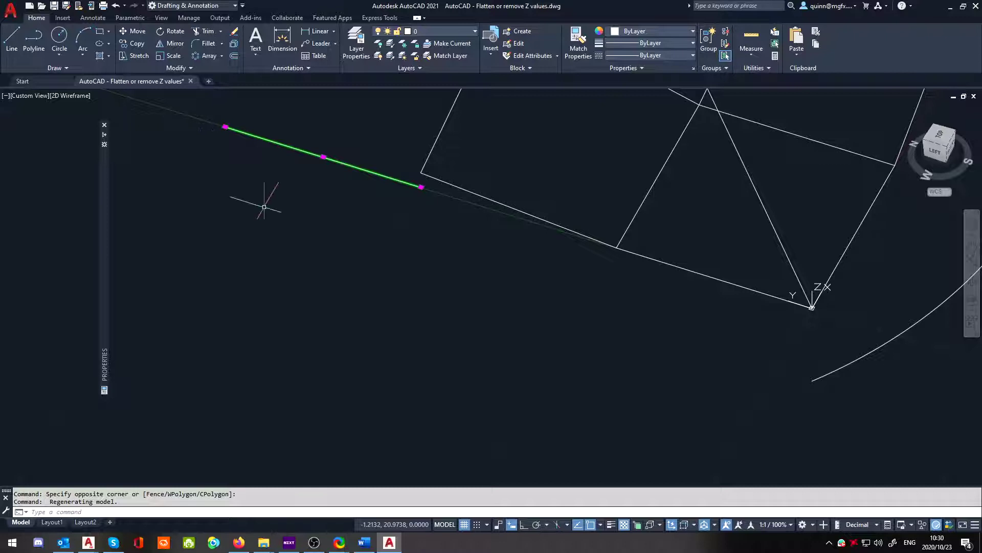
{"action": "scroll", "coordinate": [453, 177], "scroll_direction": "down", "scroll_amount": 2}
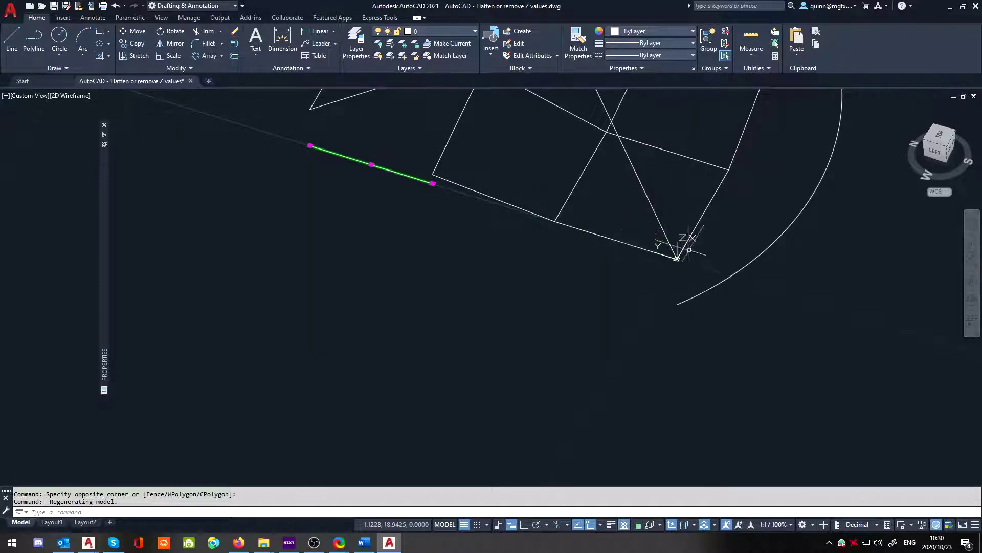
{"action": "middle_click_drag", "start_coordinate": [278, 125], "coordinate": [423, 340], "text": "shift"}
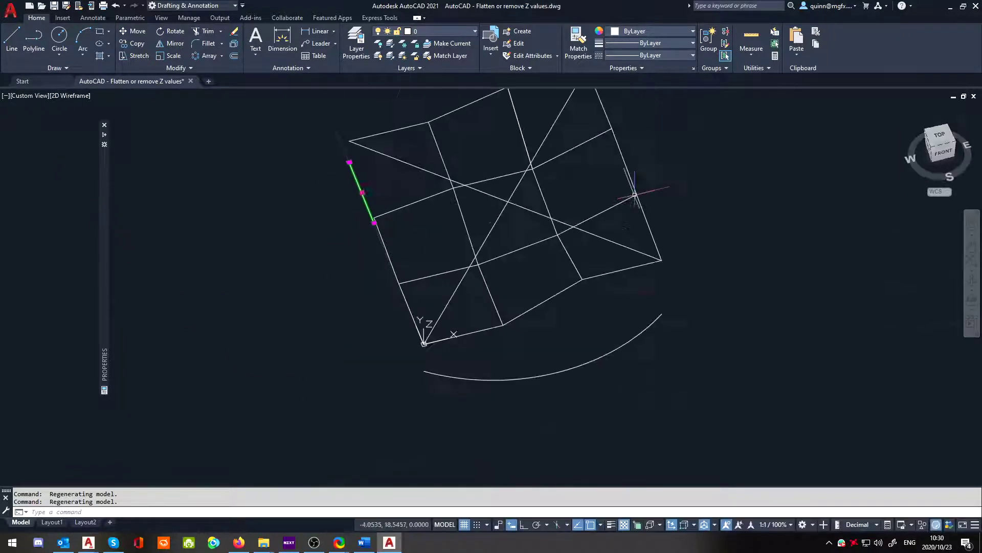
Inspect the flattened line from front, left and top, ending on southwest isometric
{"action": "left_click", "coordinate": [940, 156]}
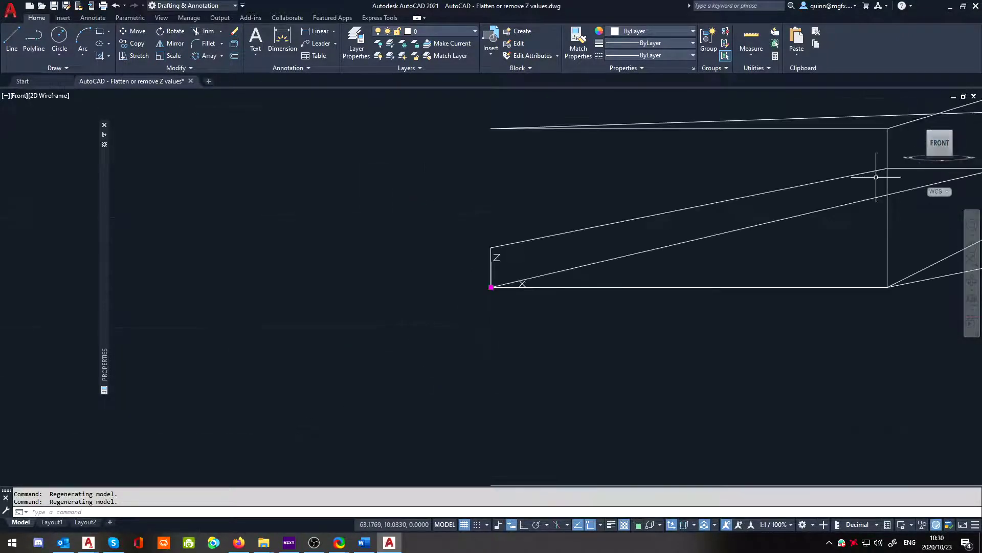
{"action": "left_click", "coordinate": [922, 143]}
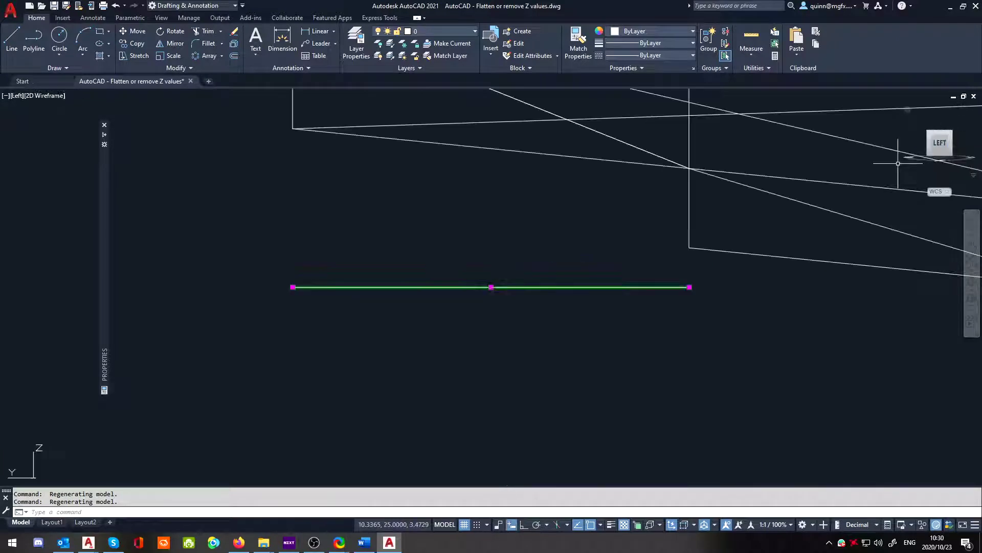
{"action": "left_click", "coordinate": [940, 125]}
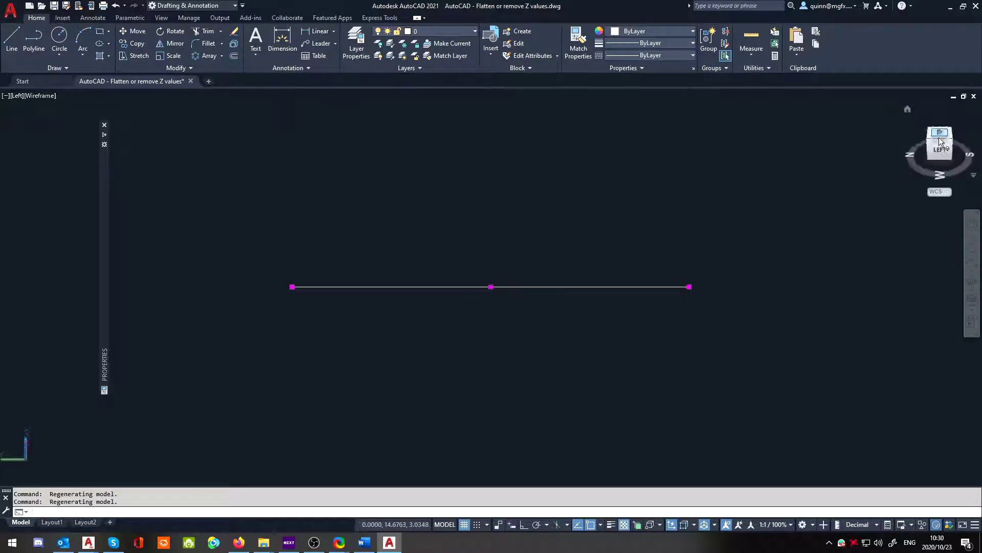
{"action": "left_click", "coordinate": [947, 155]}
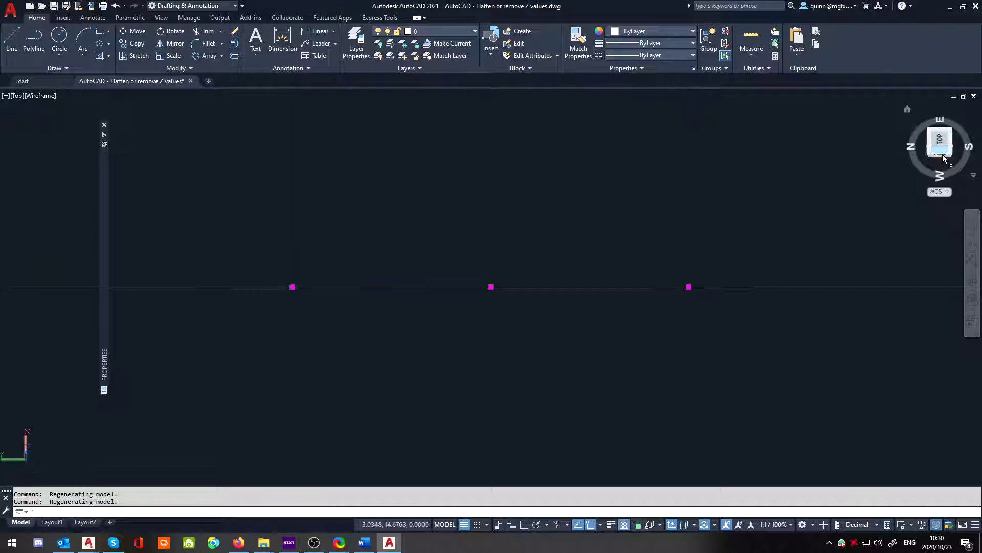
{"action": "scroll", "coordinate": [607, 232], "scroll_direction": "down", "scroll_amount": 5}
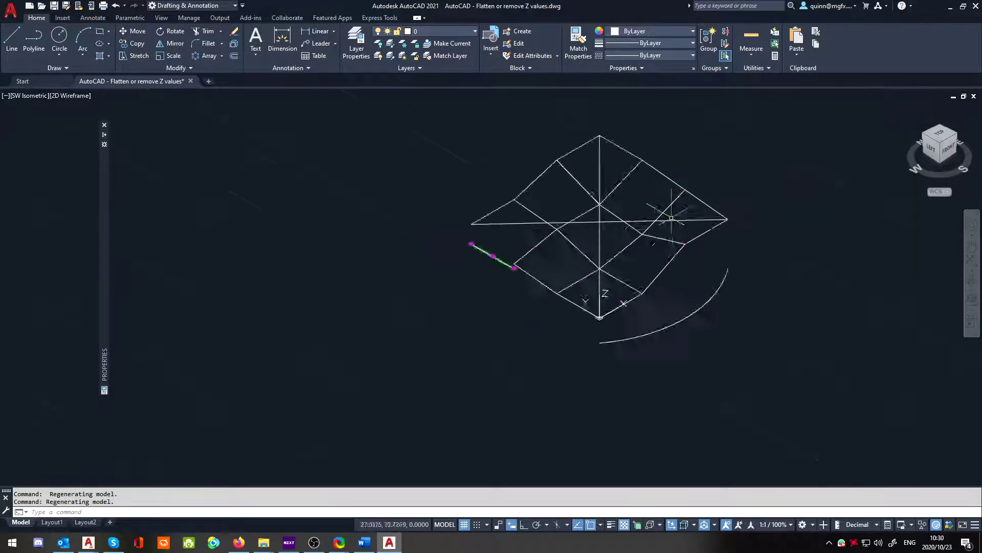
{"action": "key", "text": "Escape"}
Window-select the whole drawing and filter Properties to Line (27)
{"action": "left_click", "coordinate": [756, 364]}
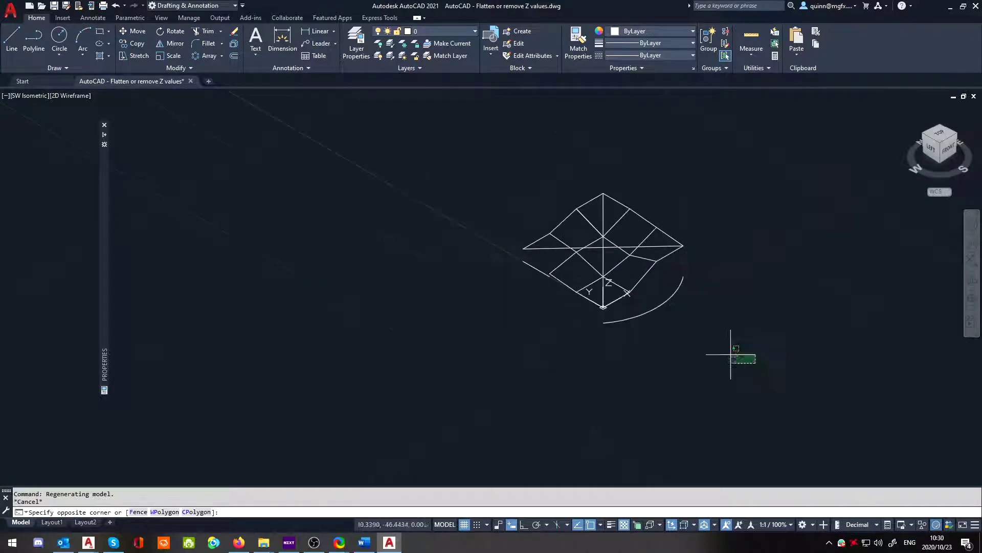
{"action": "left_click", "coordinate": [485, 169]}
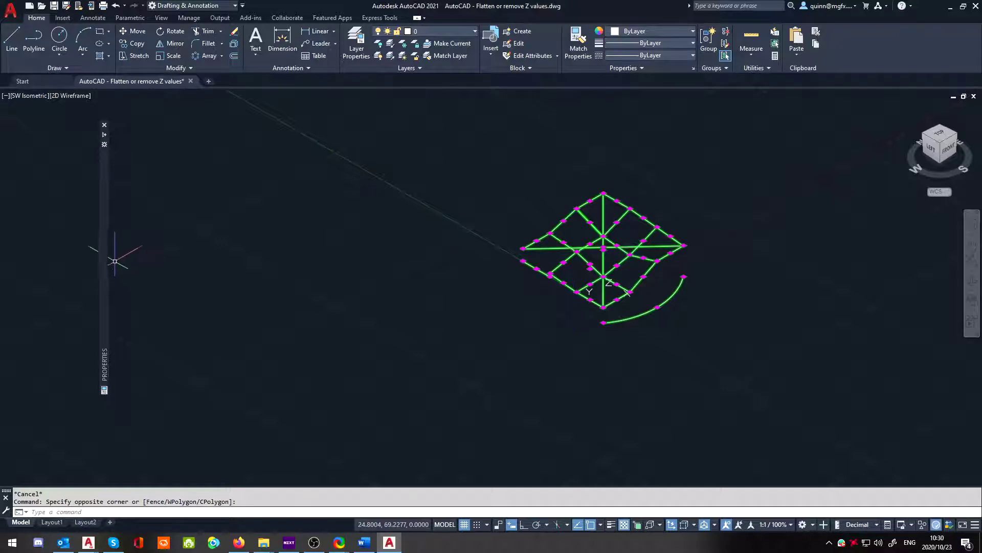
{"action": "mouse_move", "coordinate": [105, 258]}
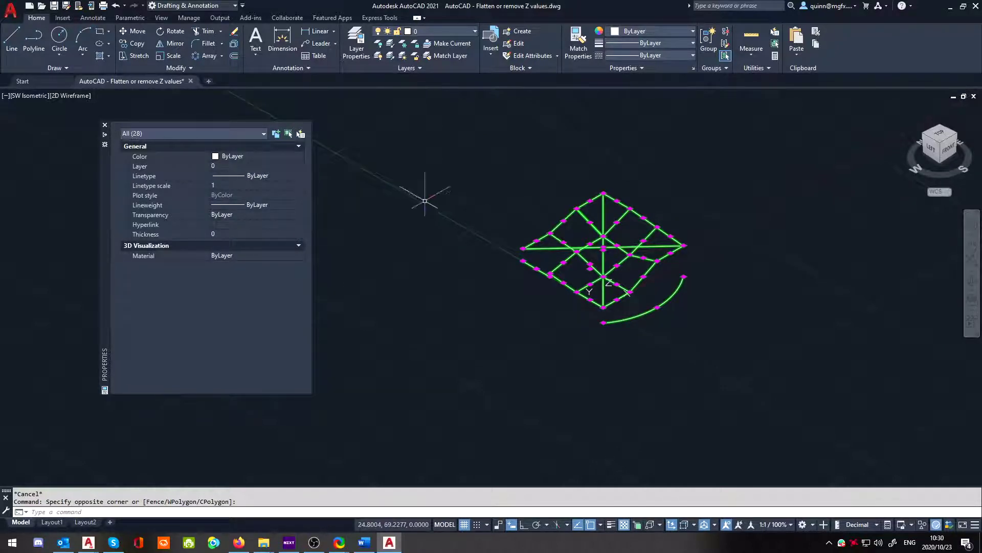
{"action": "left_click", "coordinate": [251, 133]}
{"action": "left_click", "coordinate": [237, 154]}
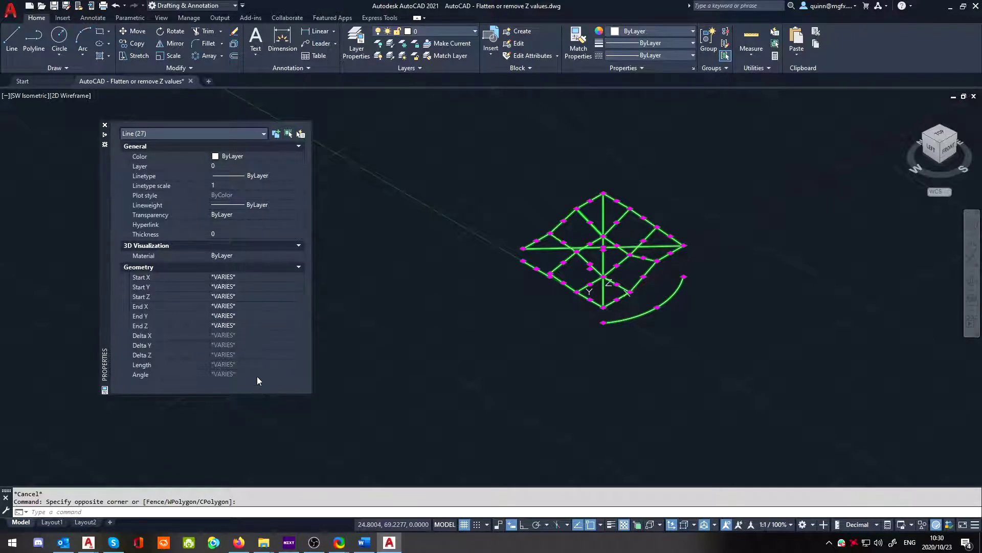
Set End Z and Start Z of all 27 lines to 0
{"action": "left_click", "coordinate": [244, 325]}
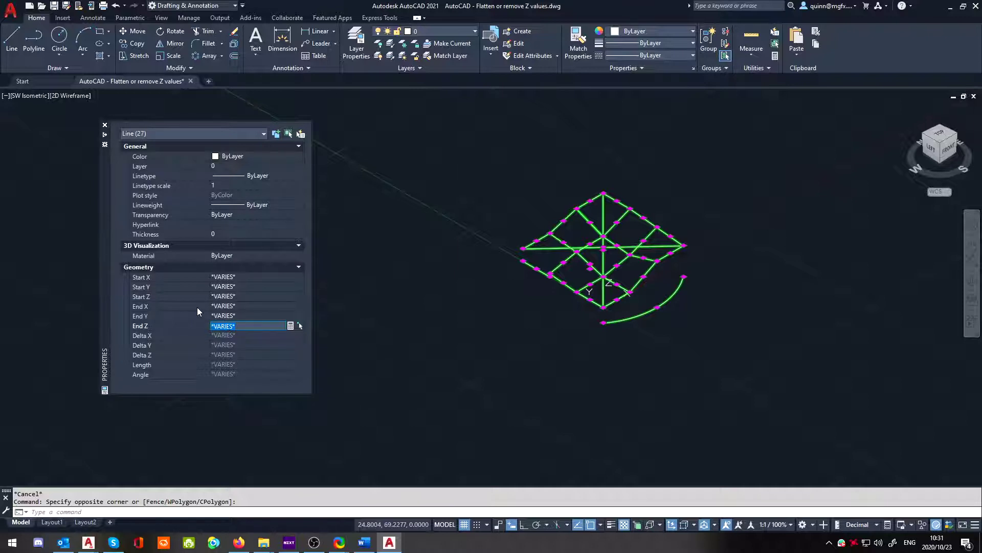
{"action": "type", "text": "0"}
{"action": "left_click", "coordinate": [237, 296]}
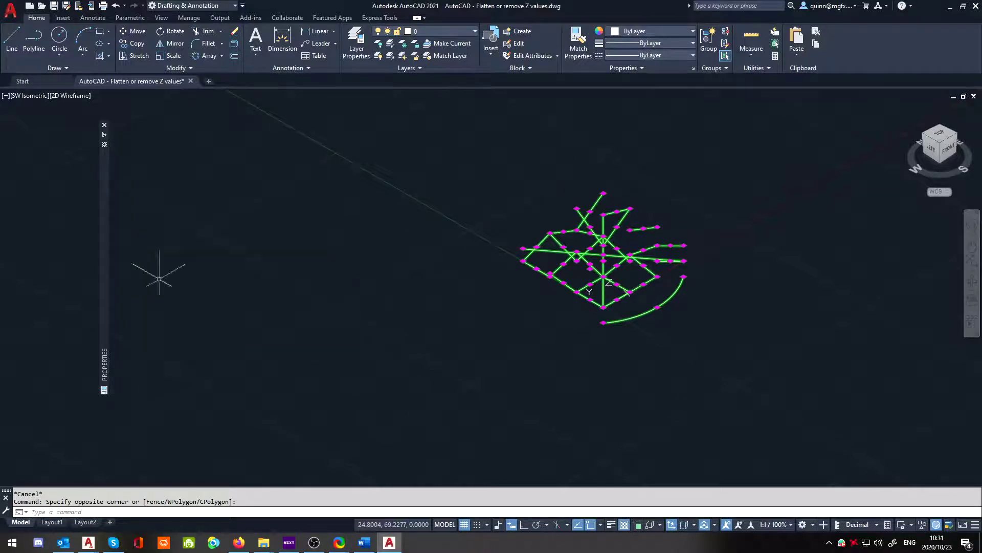
{"action": "mouse_move", "coordinate": [109, 278]}
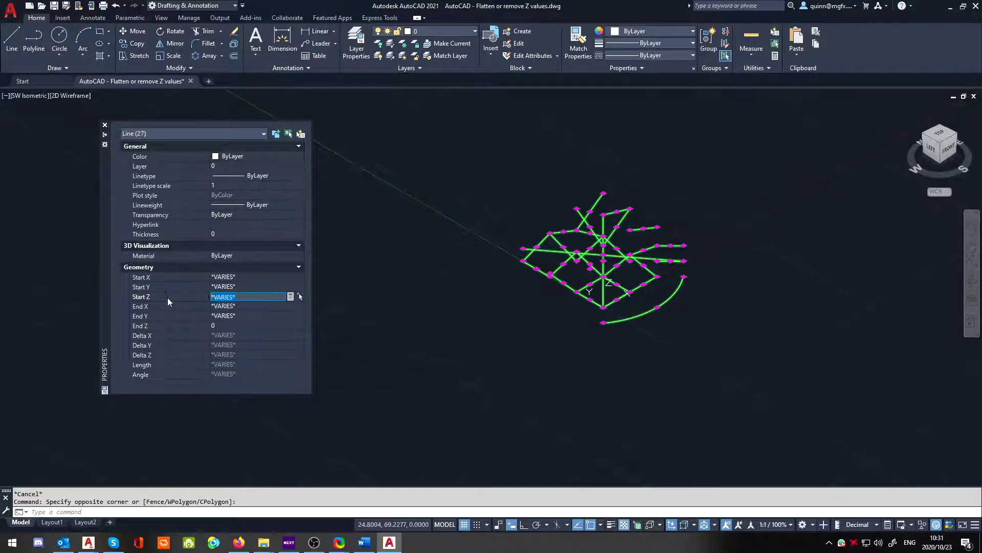
{"action": "type", "text": "0"}
{"action": "key", "text": "Return"}
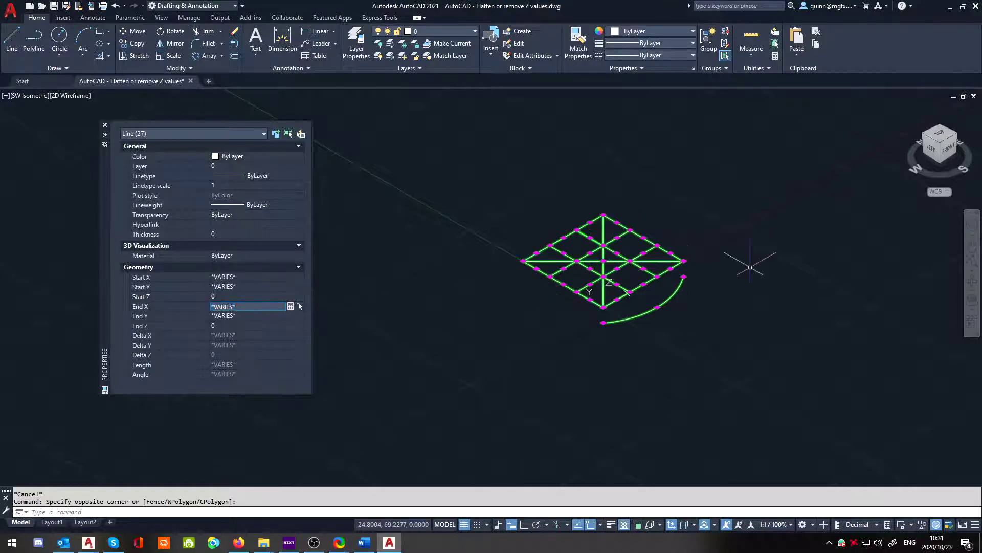
Filter Properties to Arc (1), set its Center Z to 0, and clear the selection
{"action": "mouse_move", "coordinate": [149, 281]}
{"action": "left_click", "coordinate": [212, 135]}
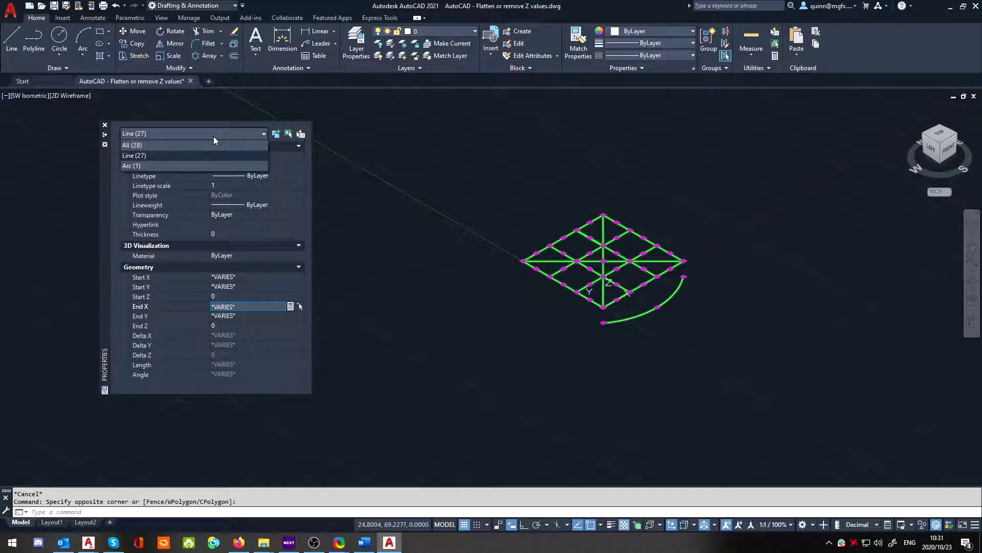
{"action": "left_click", "coordinate": [192, 164]}
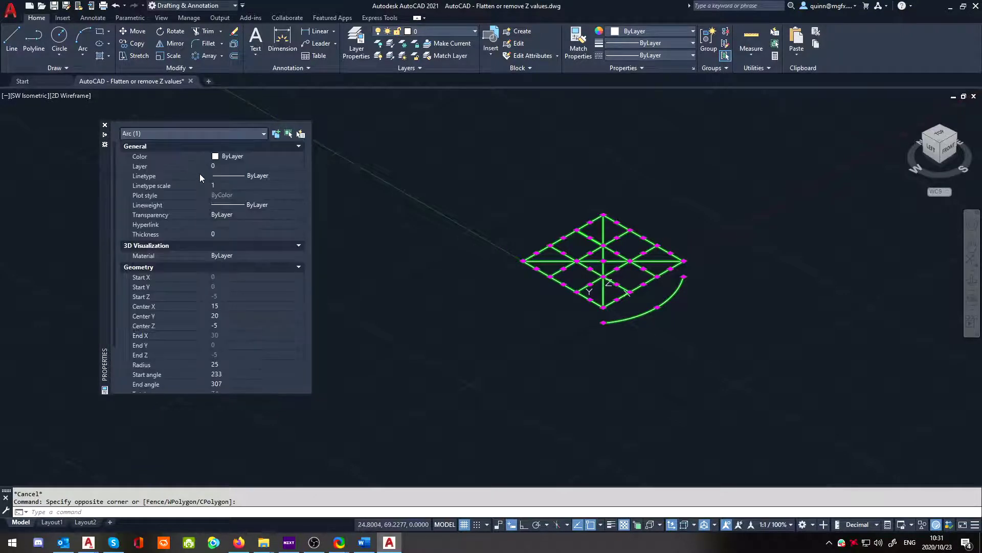
{"action": "left_click", "coordinate": [225, 326]}
{"action": "type", "text": "0"}
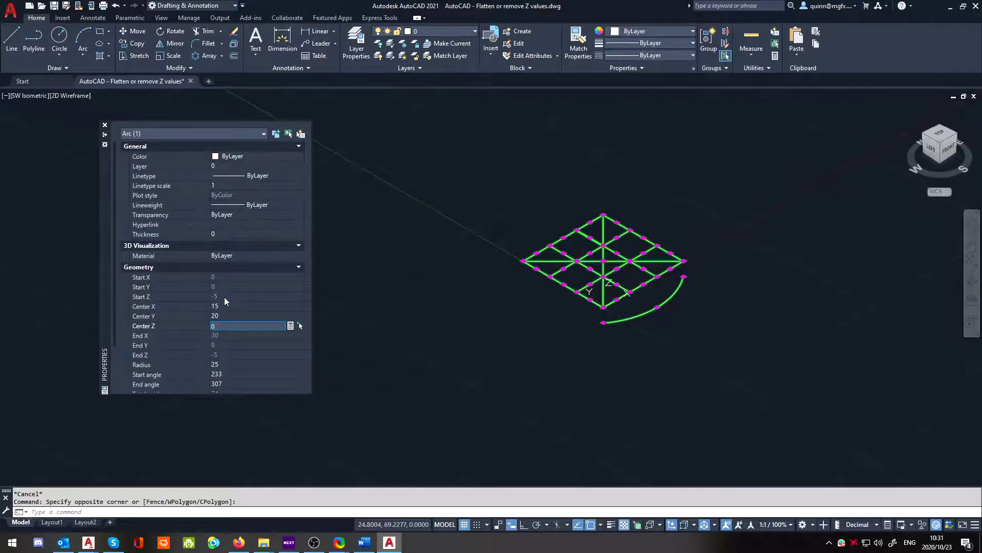
{"action": "key", "text": "Return"}
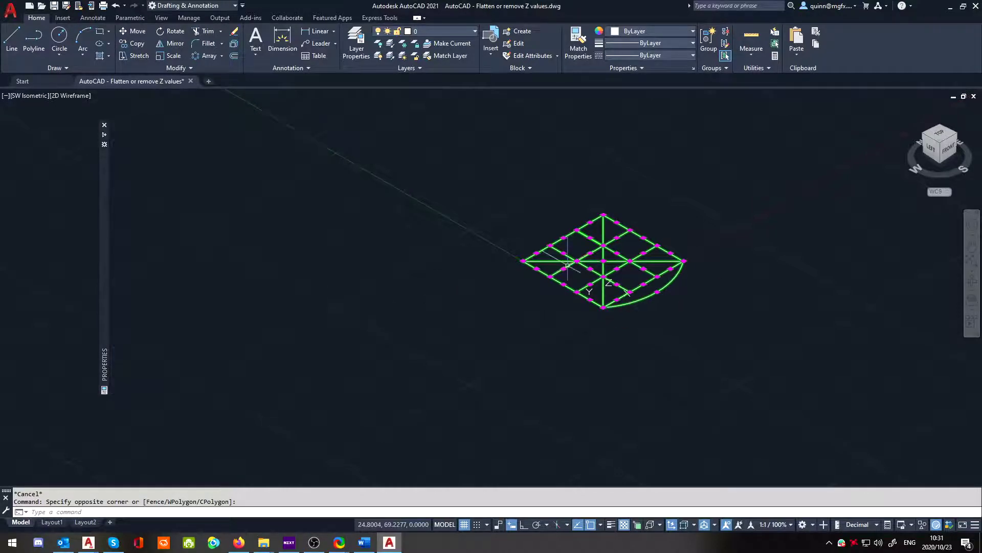
{"action": "key", "text": "Escape"}
Use the ViewCube for Left, Front and Top views, then the SE isometric corner
{"action": "scroll", "coordinate": [690, 296], "scroll_direction": "up", "scroll_amount": 2}
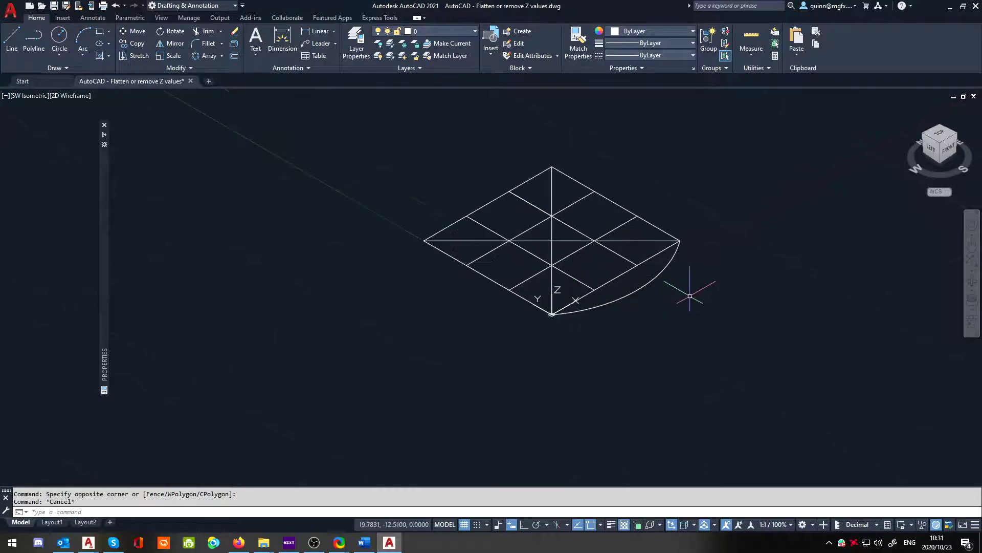
{"action": "left_click", "coordinate": [931, 146]}
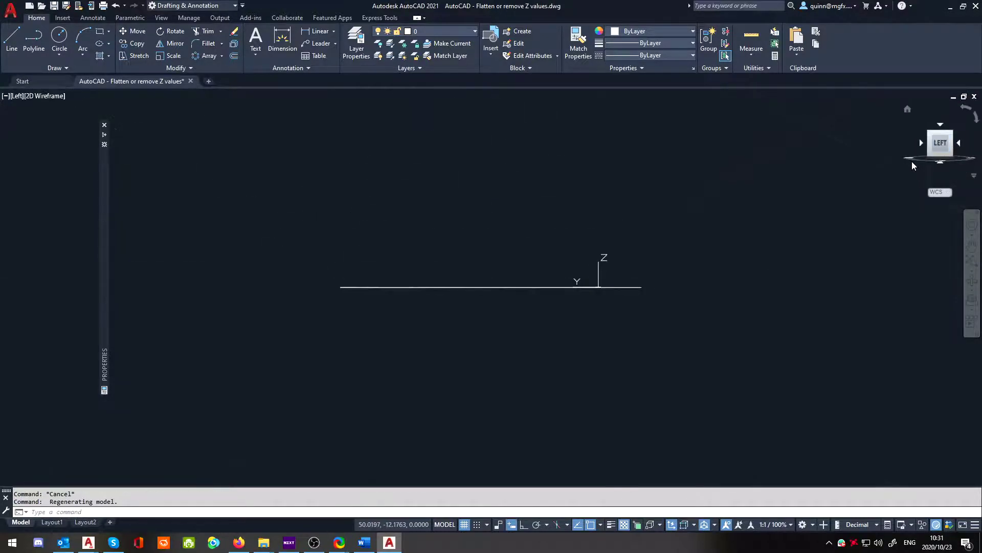
{"action": "left_click", "coordinate": [955, 141]}
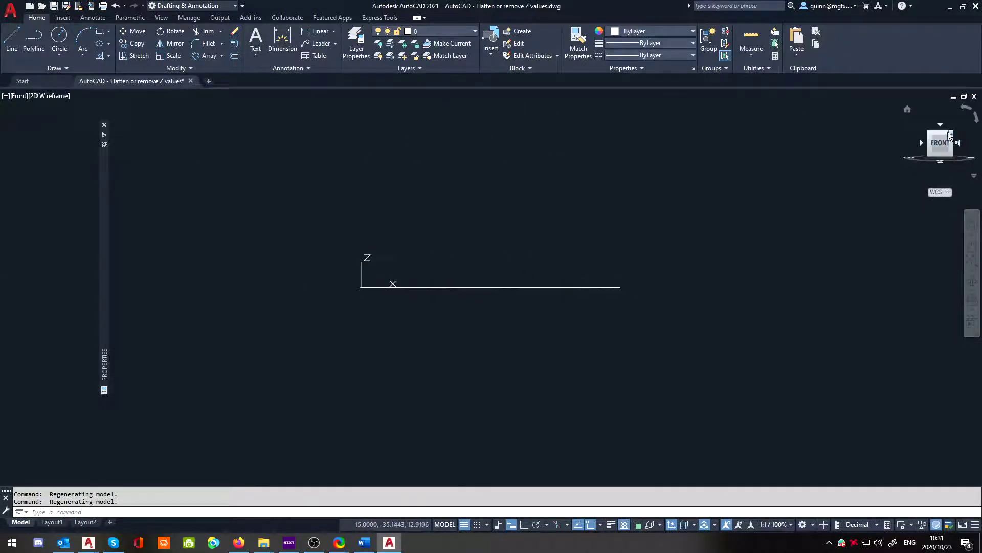
{"action": "left_click", "coordinate": [948, 134]}
{"action": "left_click", "coordinate": [950, 156]}
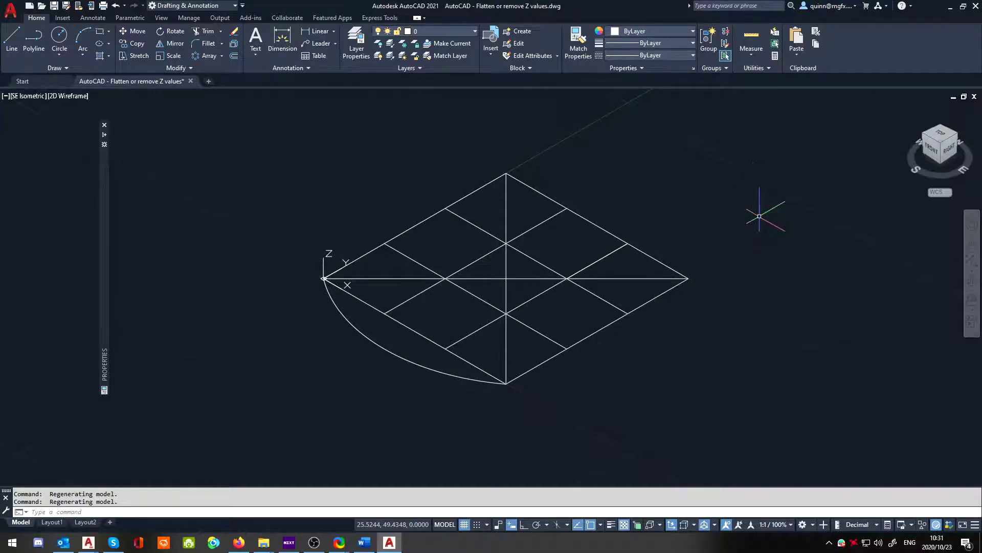
{"action": "left_click", "coordinate": [780, 379]}
{"action": "left_click", "coordinate": [258, 134]}
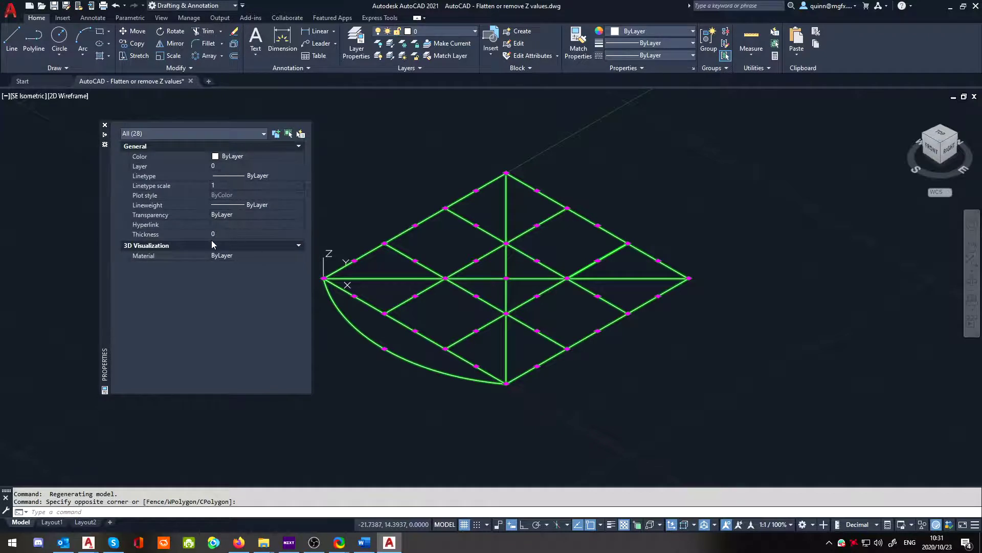
{"action": "left_click", "coordinate": [226, 133]}
{"action": "left_click", "coordinate": [205, 155]}
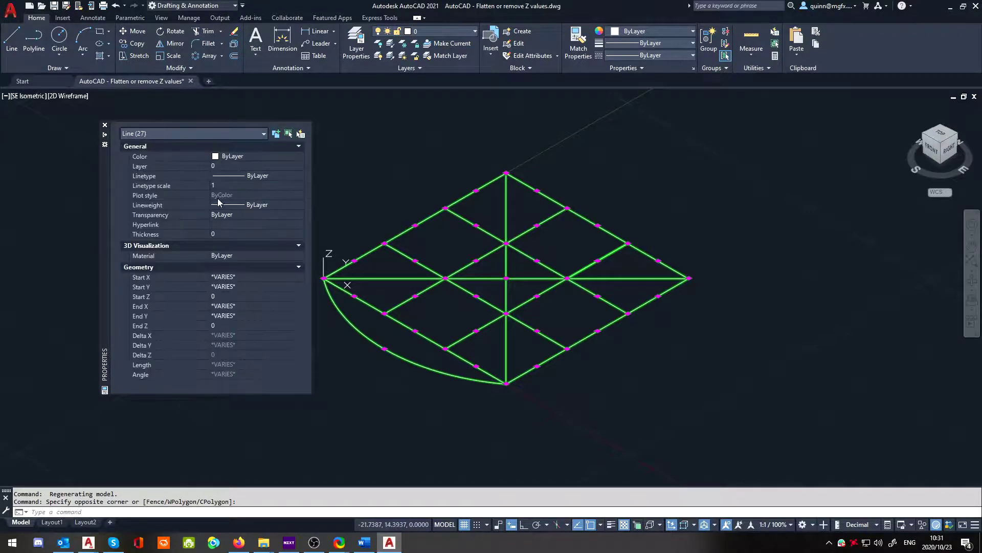
{"action": "left_click", "coordinate": [232, 132]}
{"action": "left_click", "coordinate": [201, 164]}
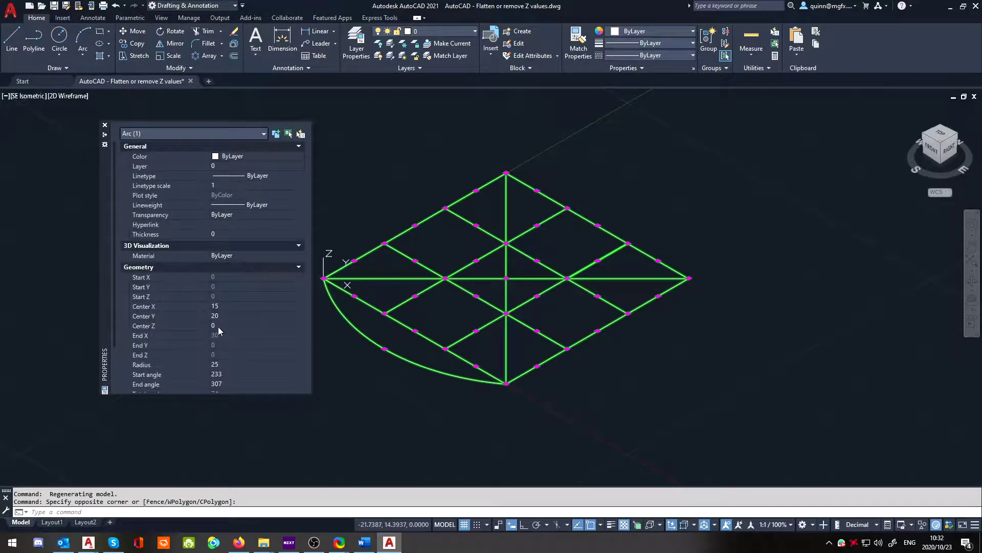
{"action": "left_click", "coordinate": [445, 228]}
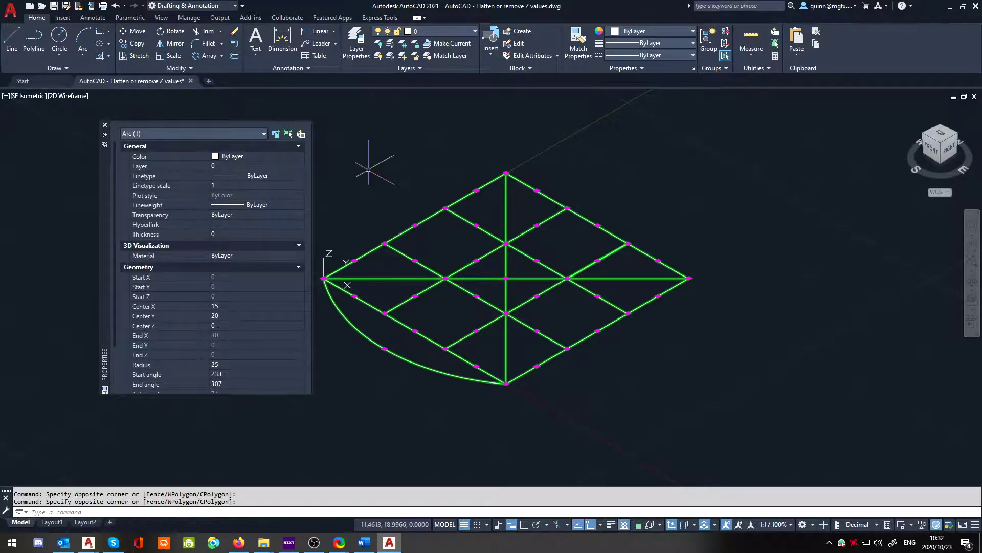
{"action": "key", "text": "Escape"}
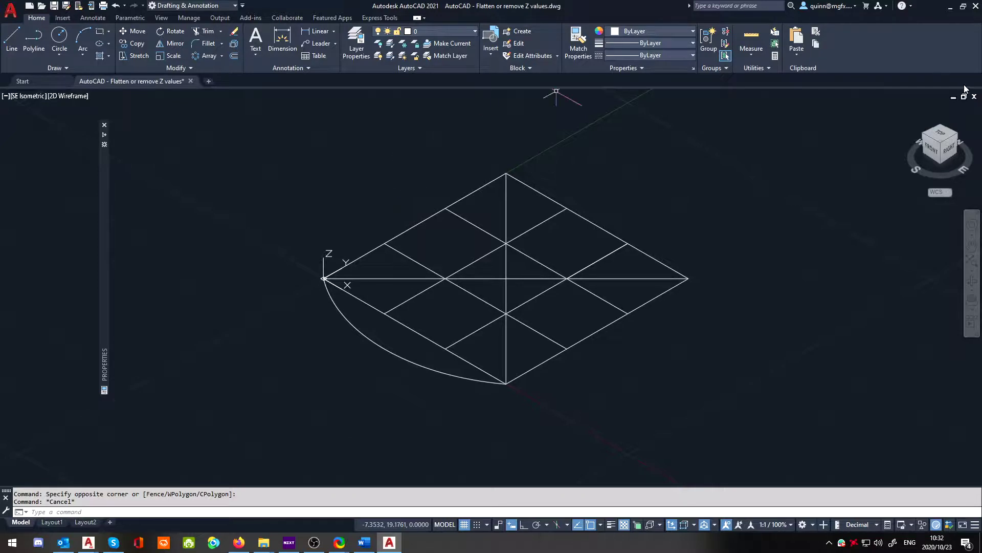
{"action": "left_click", "coordinate": [940, 134]}
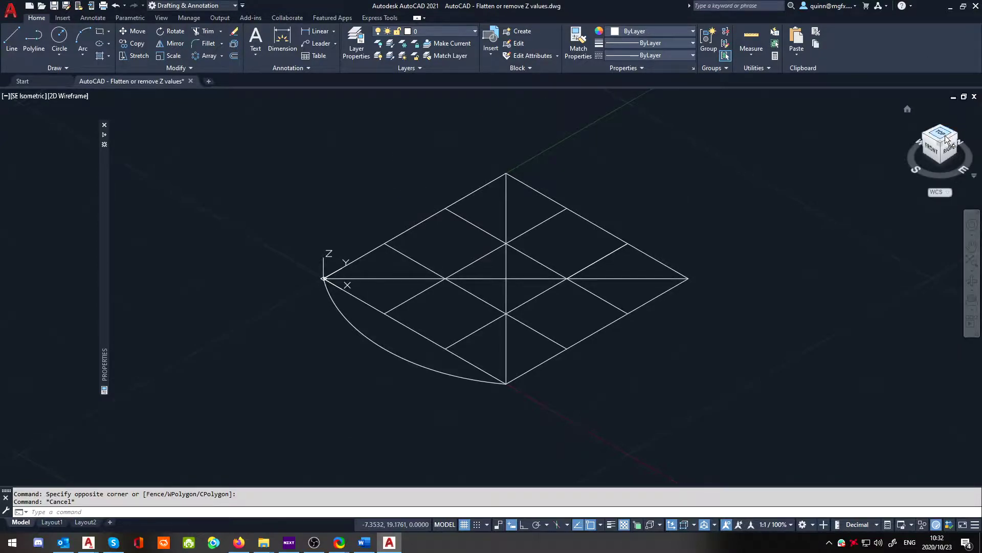
{"action": "left_click", "coordinate": [12, 37]}
{"action": "right_click", "coordinate": [521, 279], "text": "shift"}
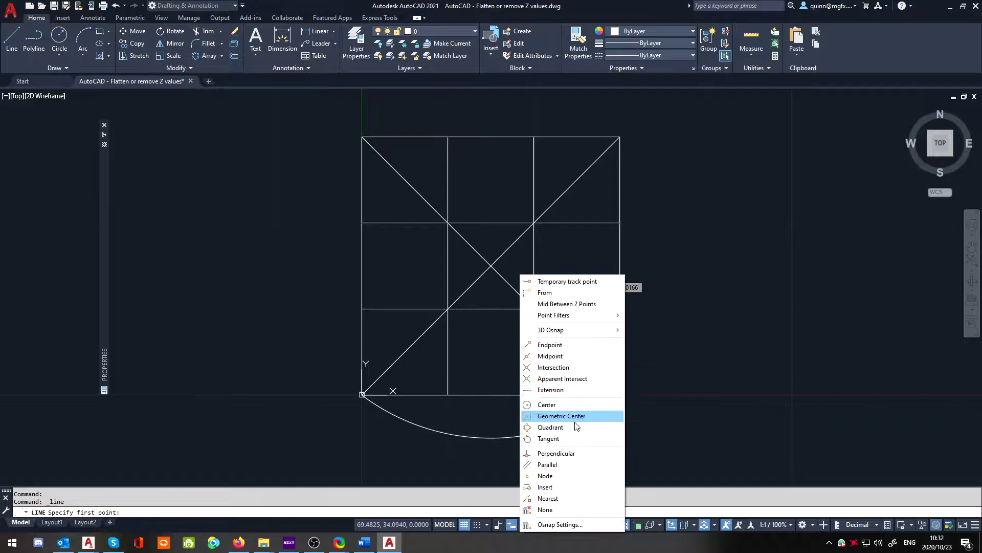
{"action": "left_click", "coordinate": [553, 367]}
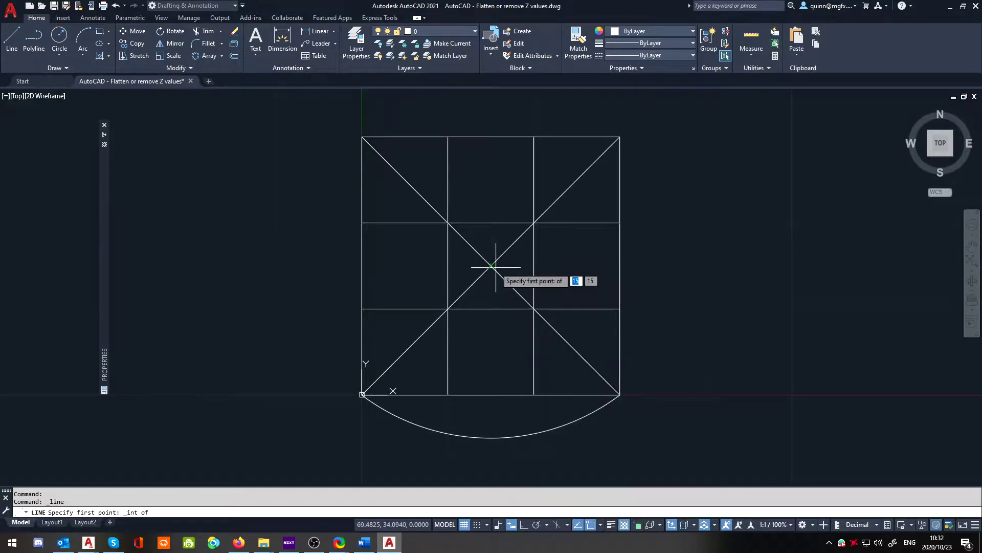
{"action": "key", "text": "Escape"}
{"action": "middle_click_drag", "start_coordinate": [874, 226], "coordinate": [784, 200], "text": "shift"}
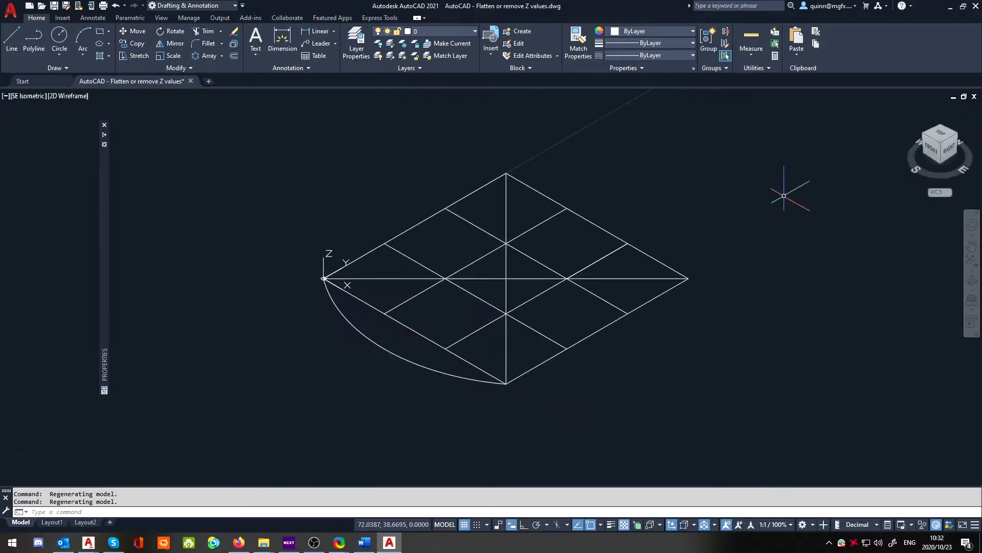